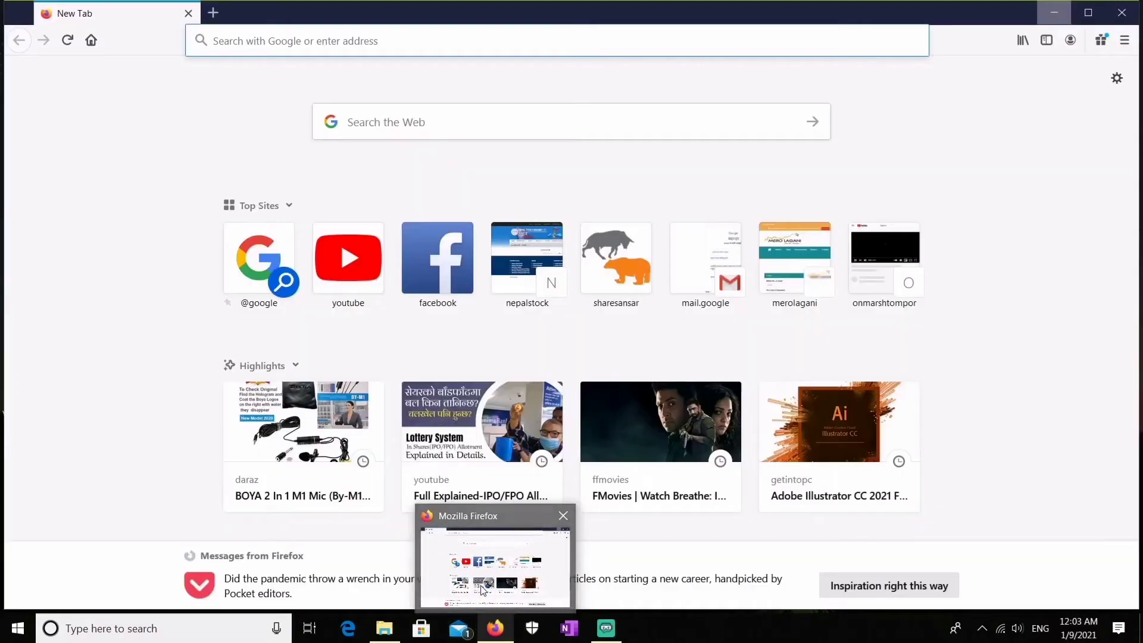
Step: Search the web for "mero share" and open the Mero Share site at meroshare.cdsc.com.np
left_click(483, 588)
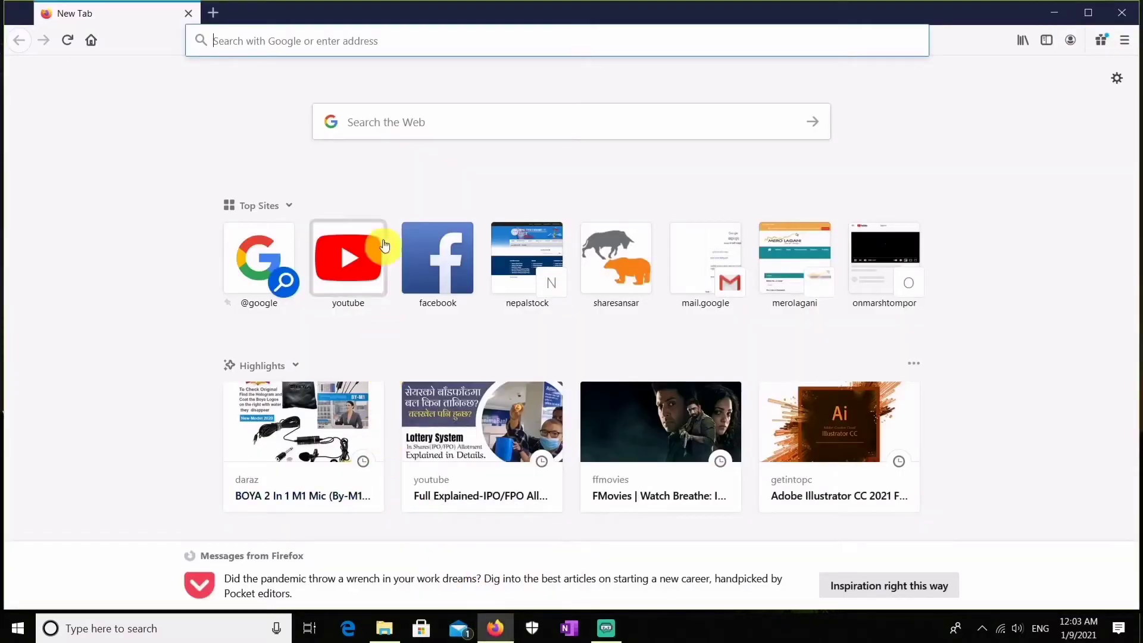
left_click(391, 131)
type("m")
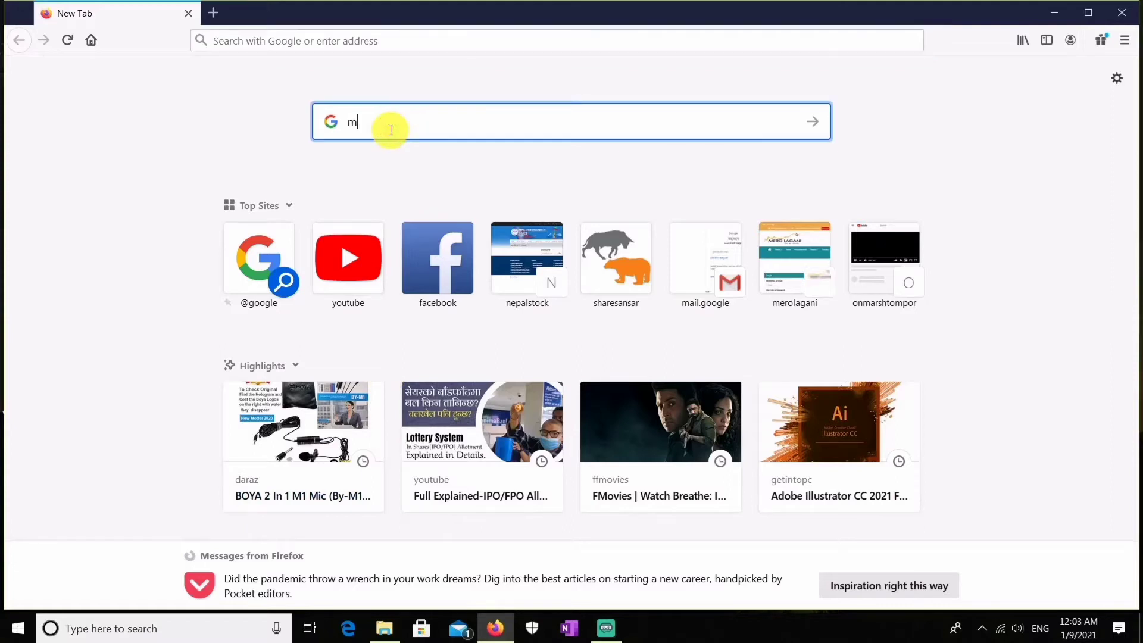
type("ero ")
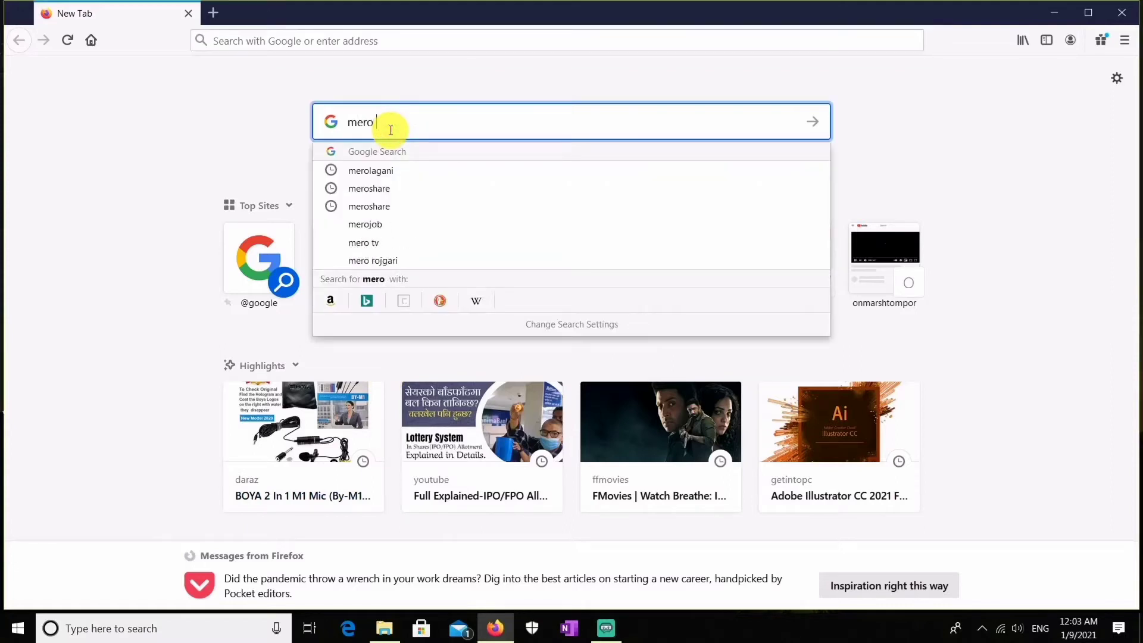
type("share")
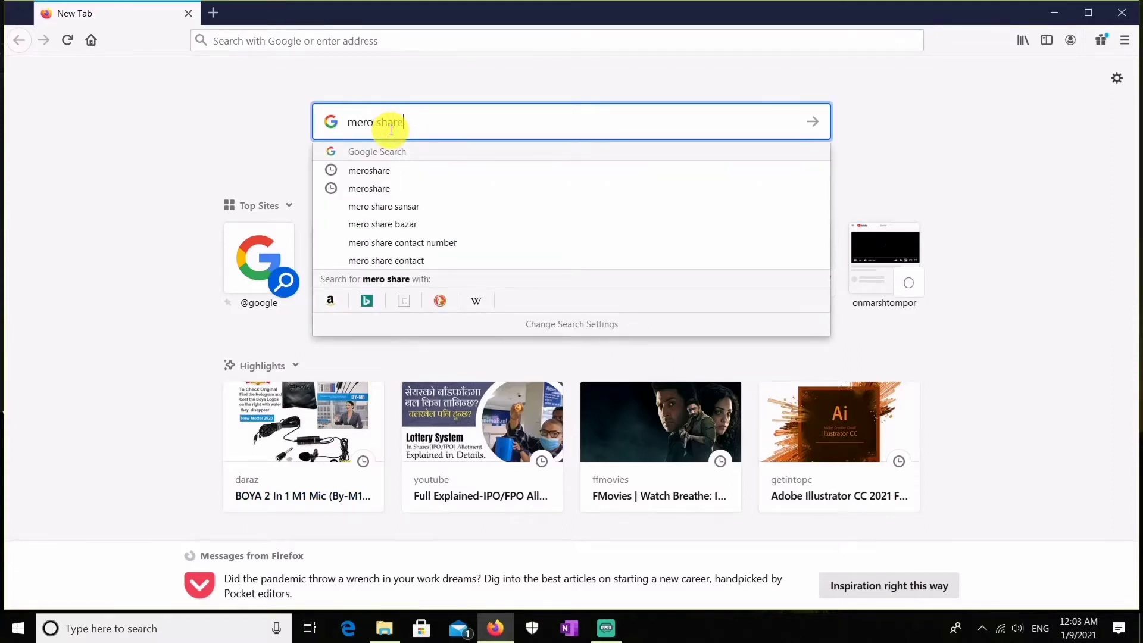
key("Return")
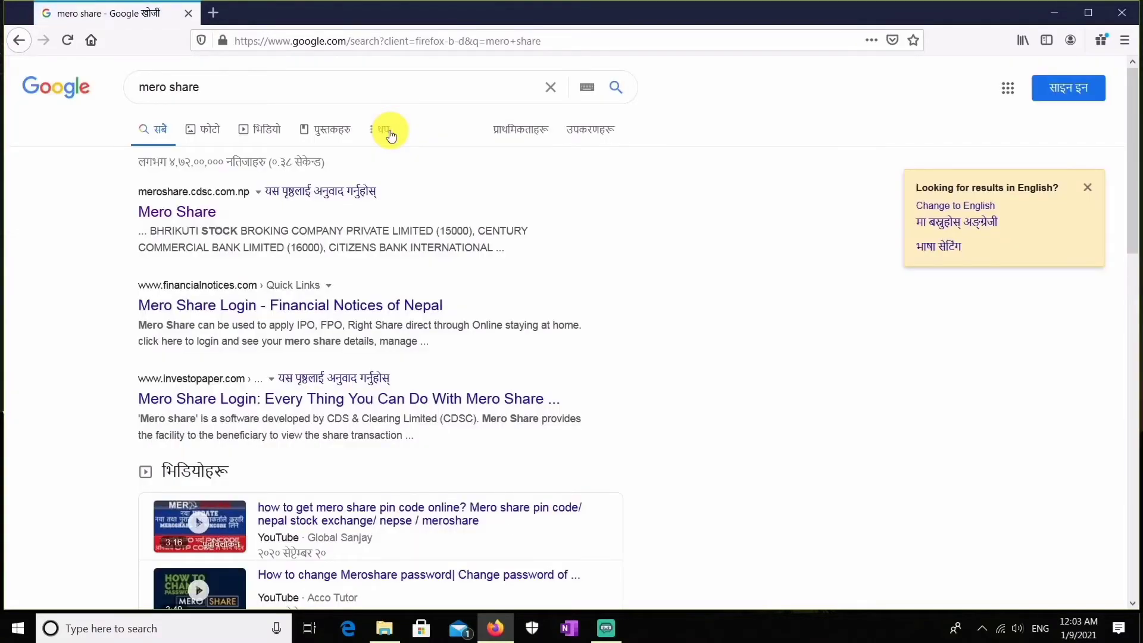
left_click(169, 215)
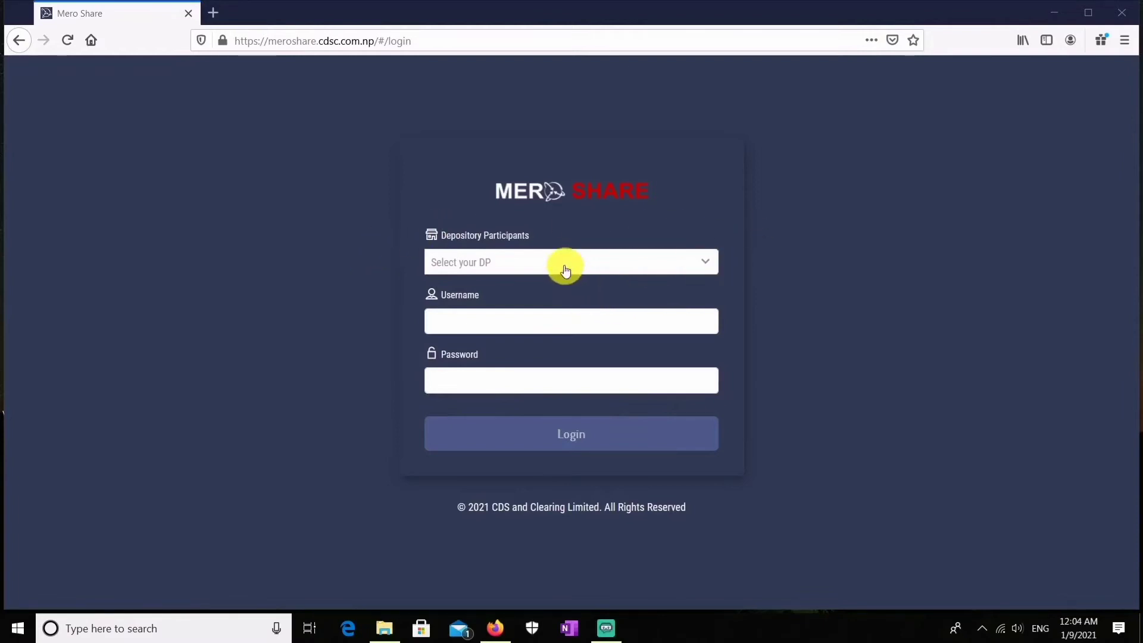
Step: Log in with NIC ASIA BANK LIMITED (13700) as depository participant, entering the account username and password
left_click(464, 268)
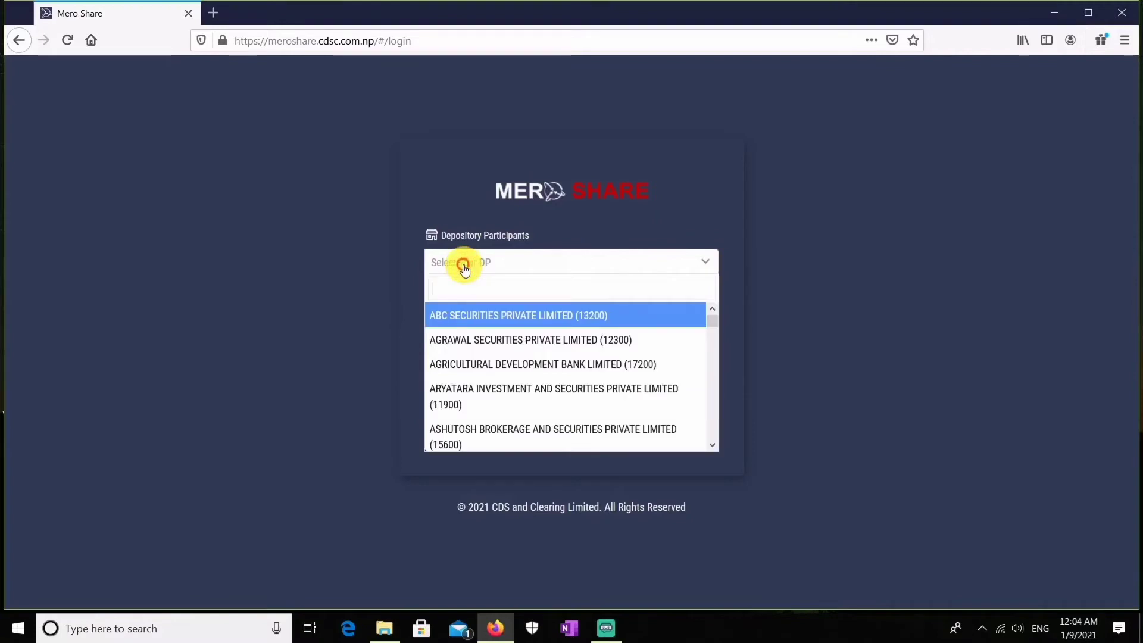
type("nic")
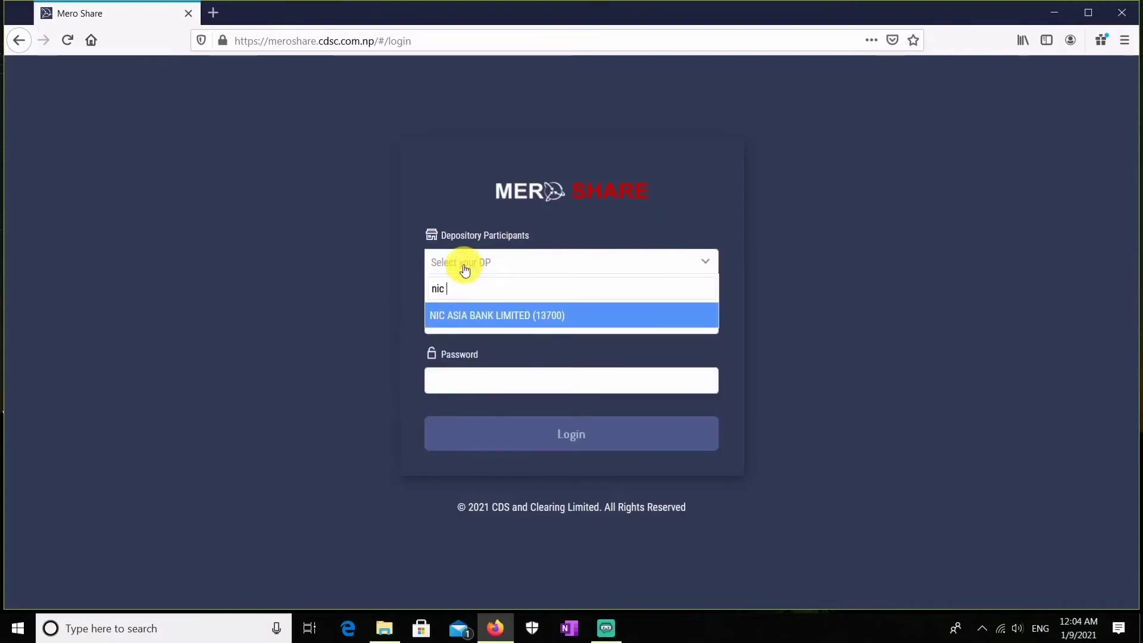
left_click(513, 314)
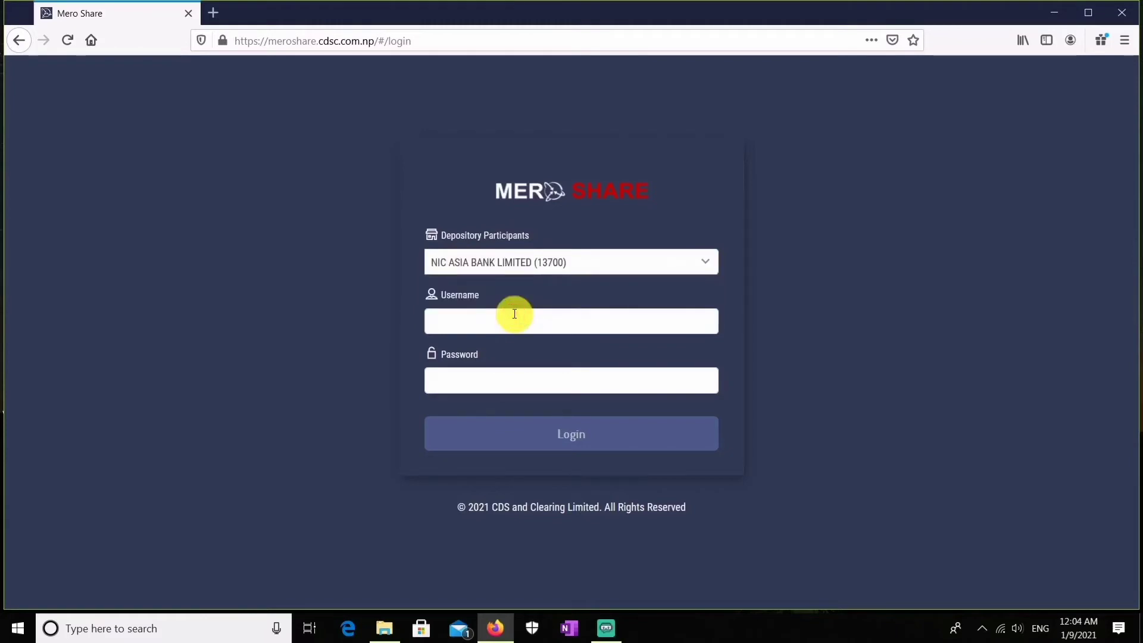
left_click(510, 315)
left_click(496, 381)
key("ctrl+v")
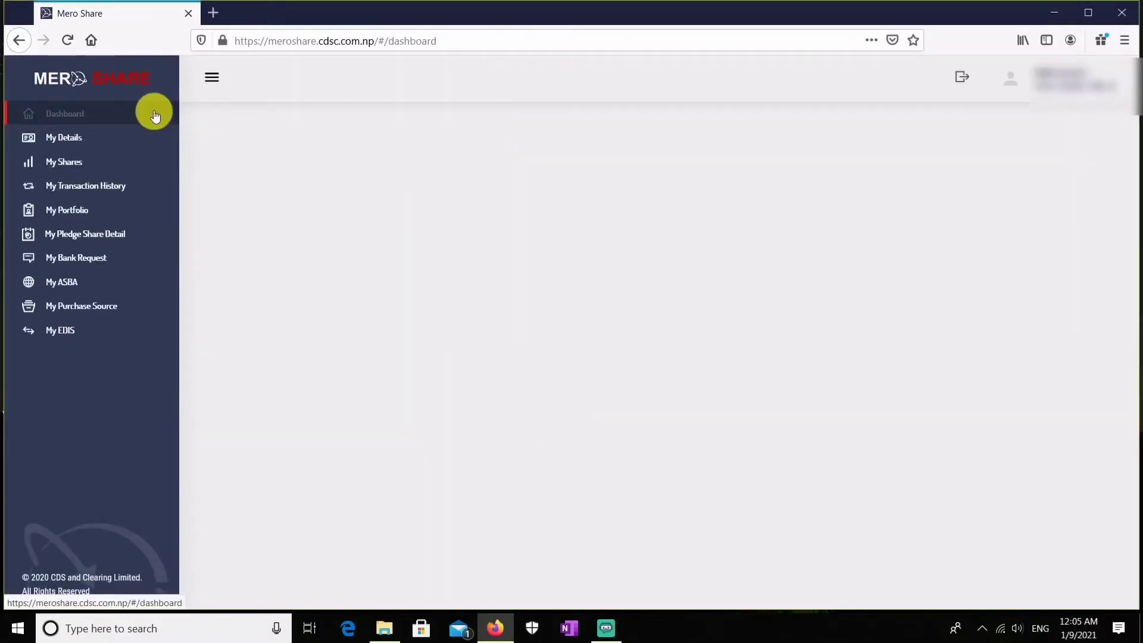
Step: Open the share application form for the Chandragiri Hills Limited IPO from the ASBA issues open for application
left_click(137, 294)
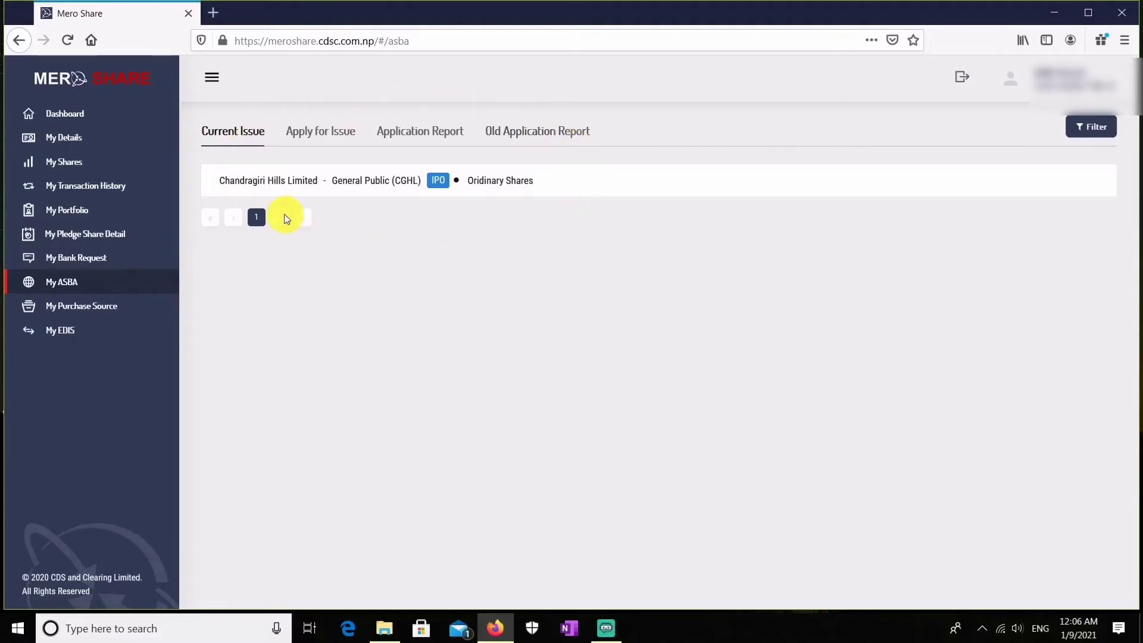
left_click(324, 135)
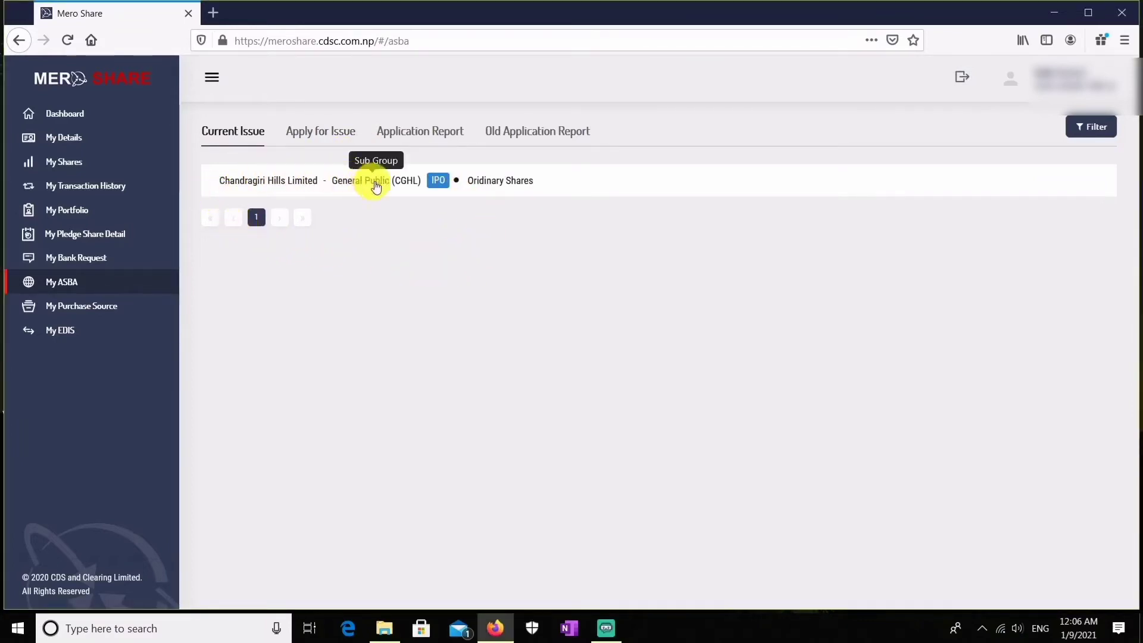
left_click(316, 137)
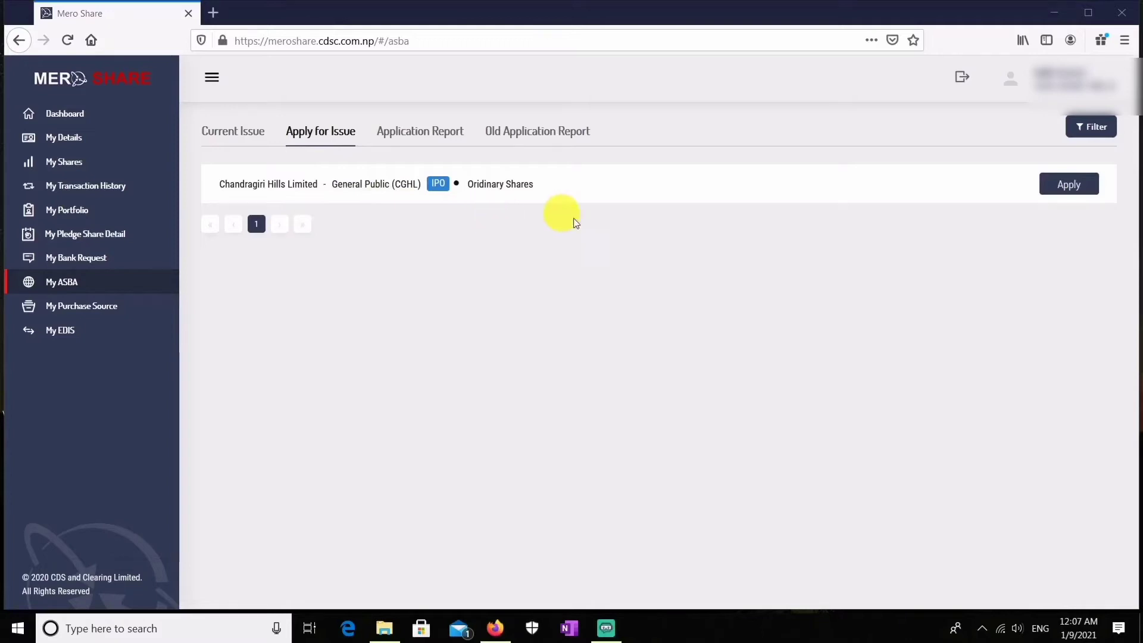
left_click(1059, 188)
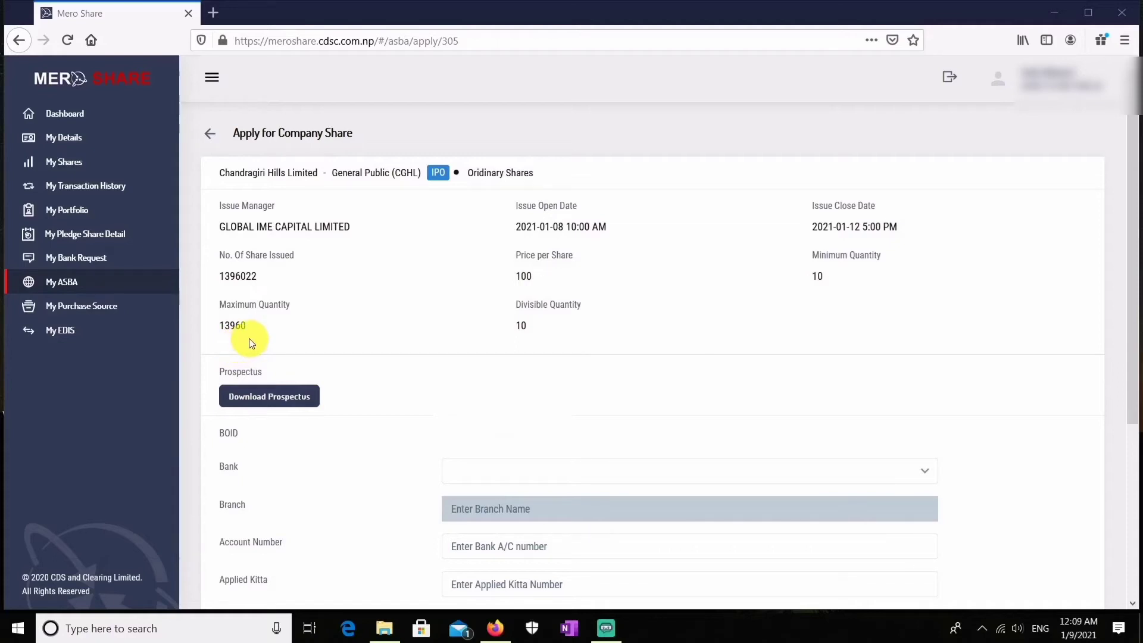
Step: Fill in the share application with NIC ASIA BANK LTD. as bank, 10 applied kitta and the applicant's CRN
left_click(924, 472)
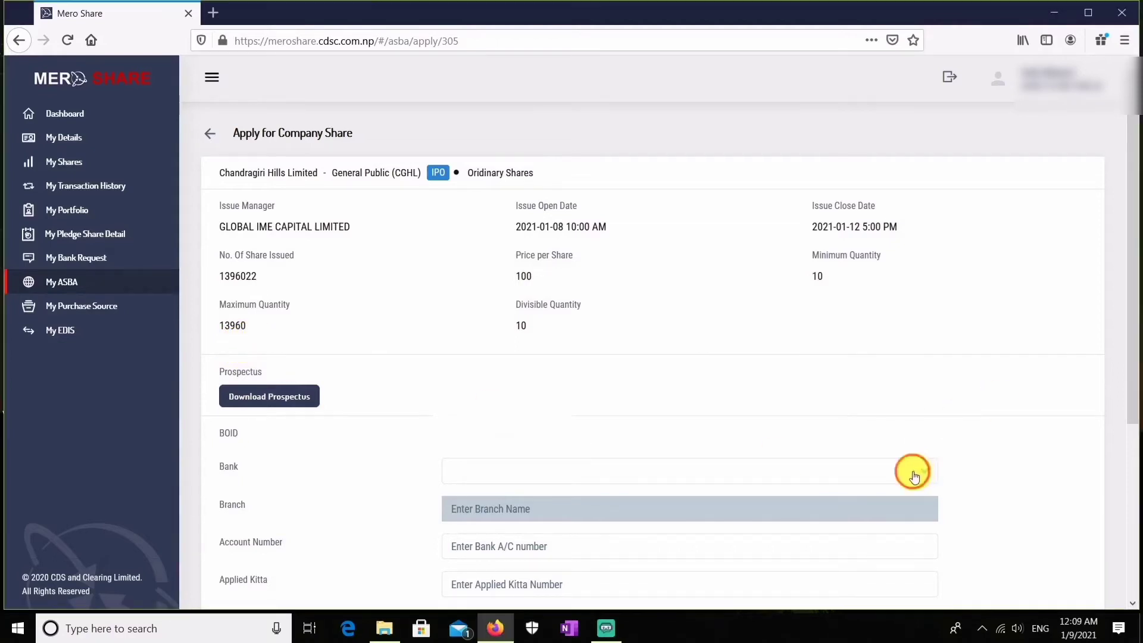
left_click(794, 506)
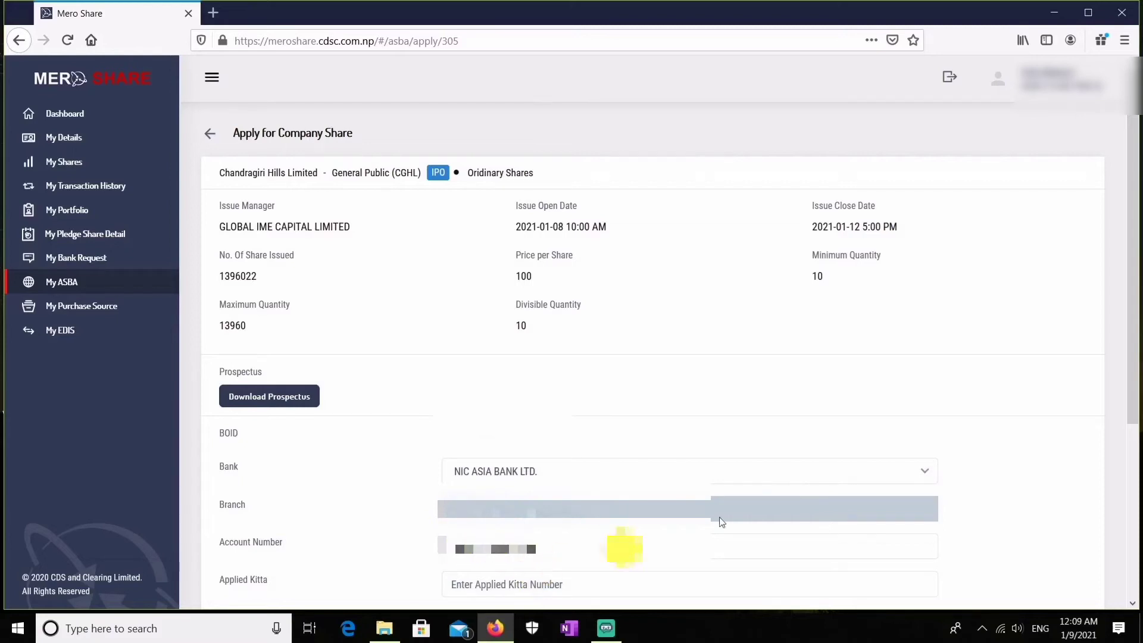
scroll(576, 364, "down", 5)
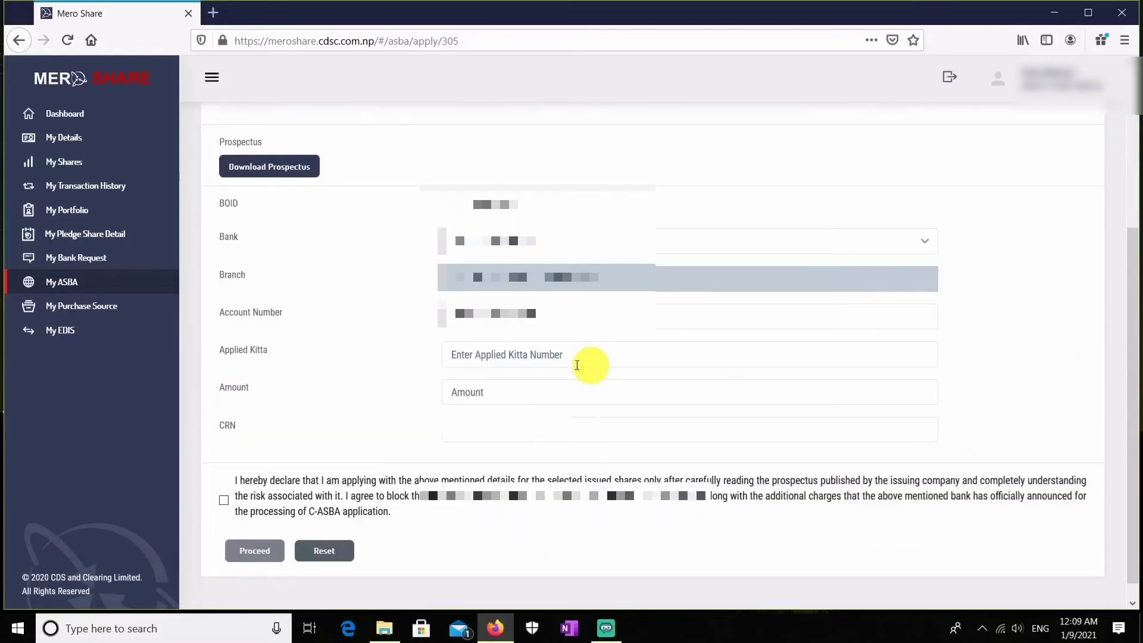
left_click(535, 351)
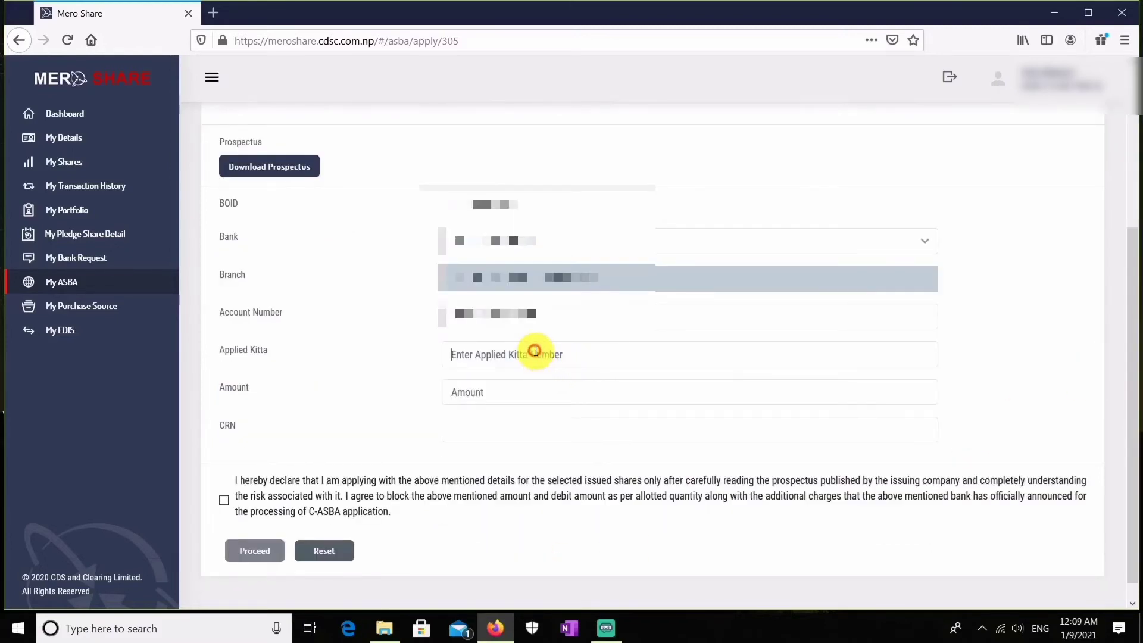
type("10")
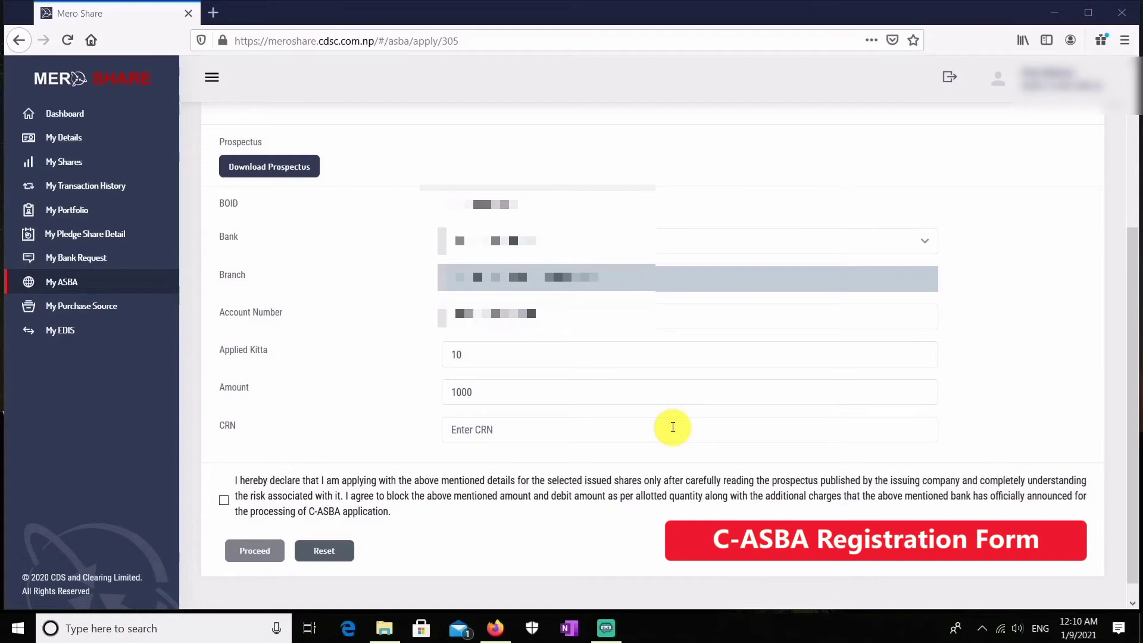
left_click(497, 430)
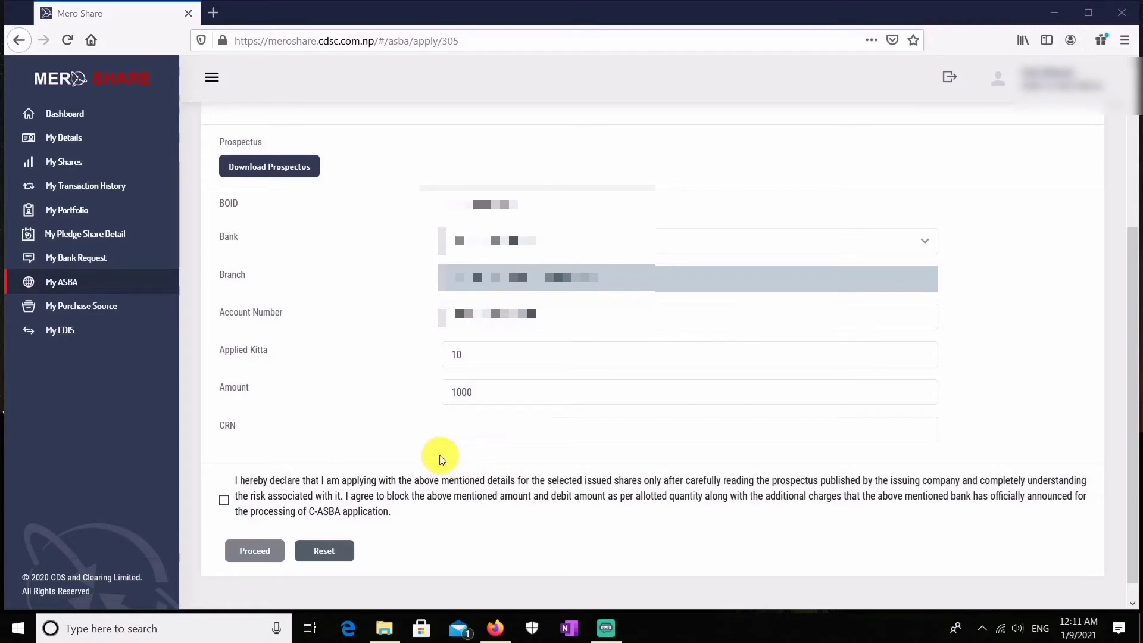
Step: Accept the declaration and submit the IPO application with the four-digit transaction PIN
left_click(223, 501)
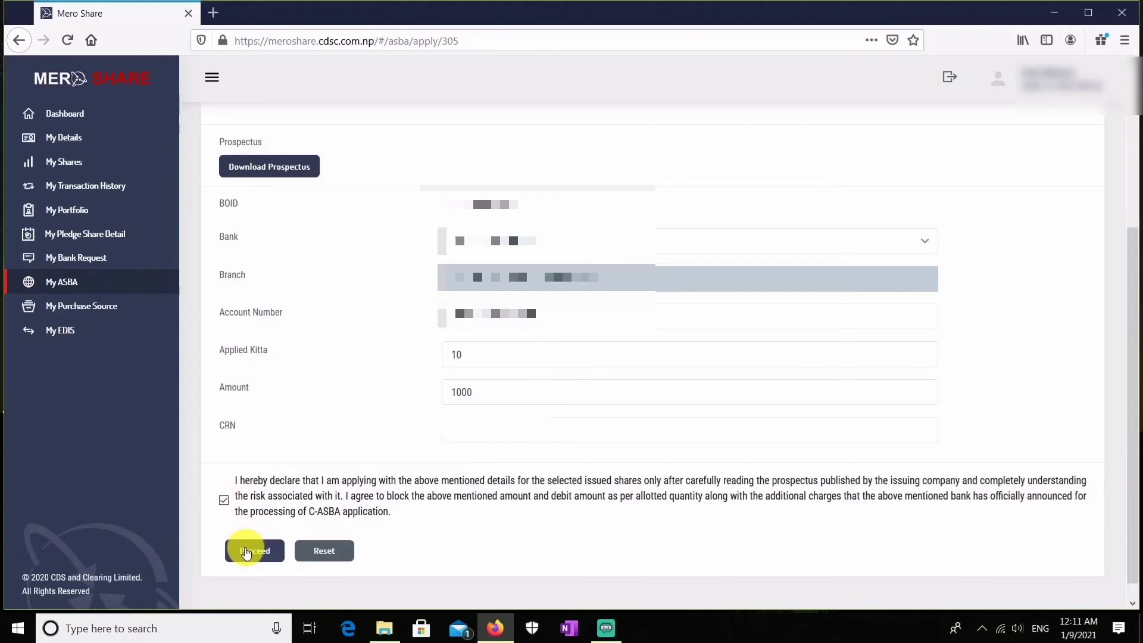
left_click(247, 552)
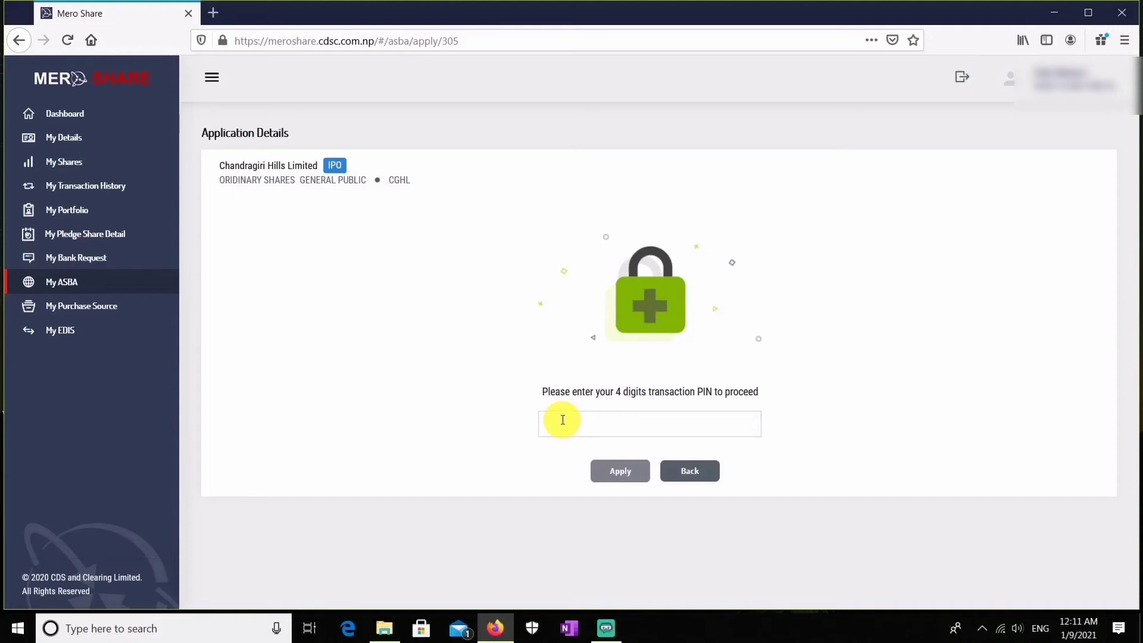
left_click(563, 420)
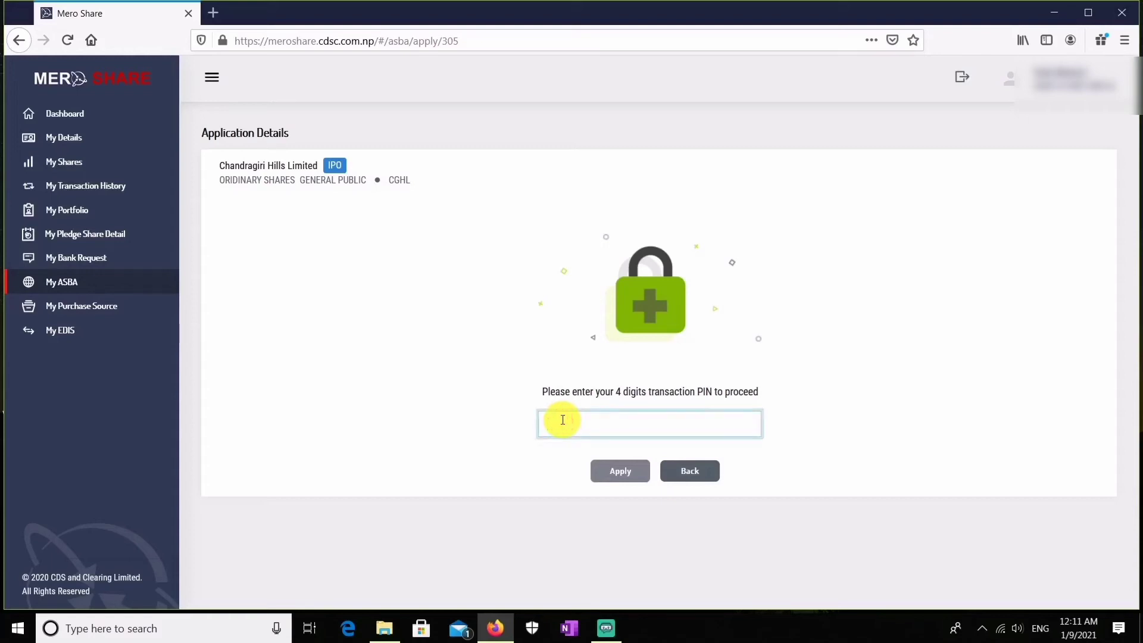
type("••")
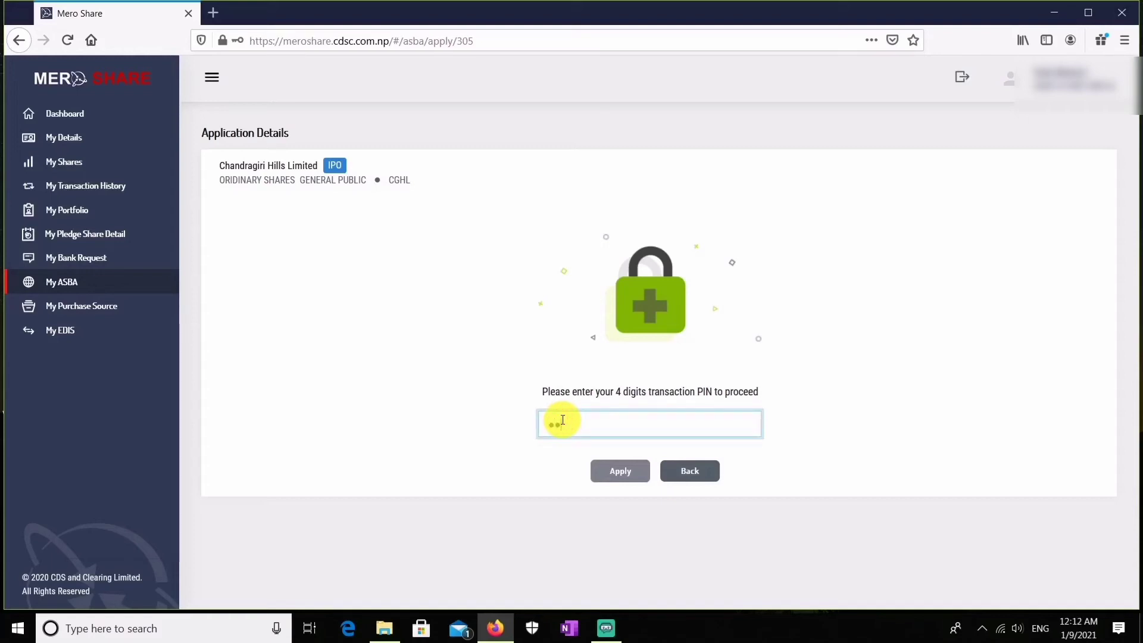
type("••")
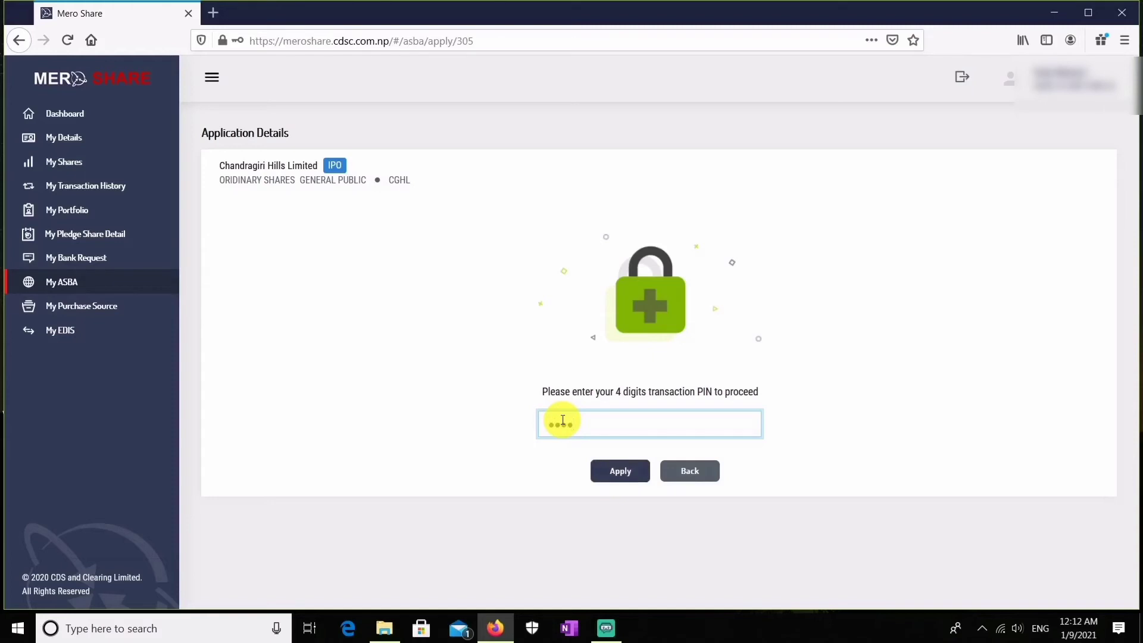
left_click(621, 474)
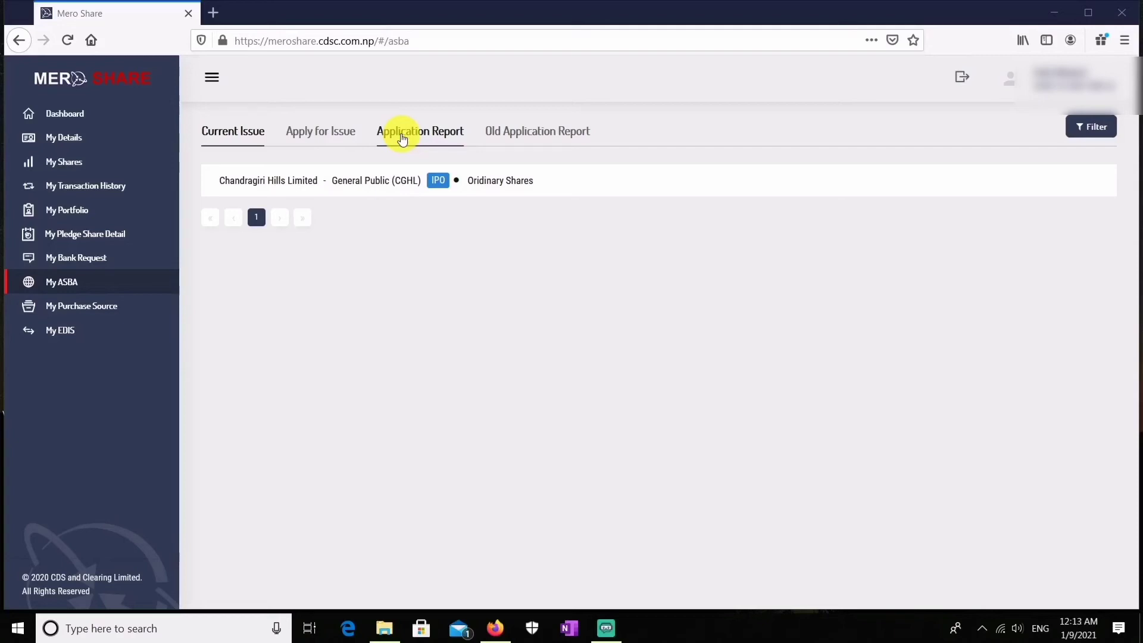
Step: Open the application report for Chandragiri Hills Limited and review the submitted details, status and remarks
left_click(403, 138)
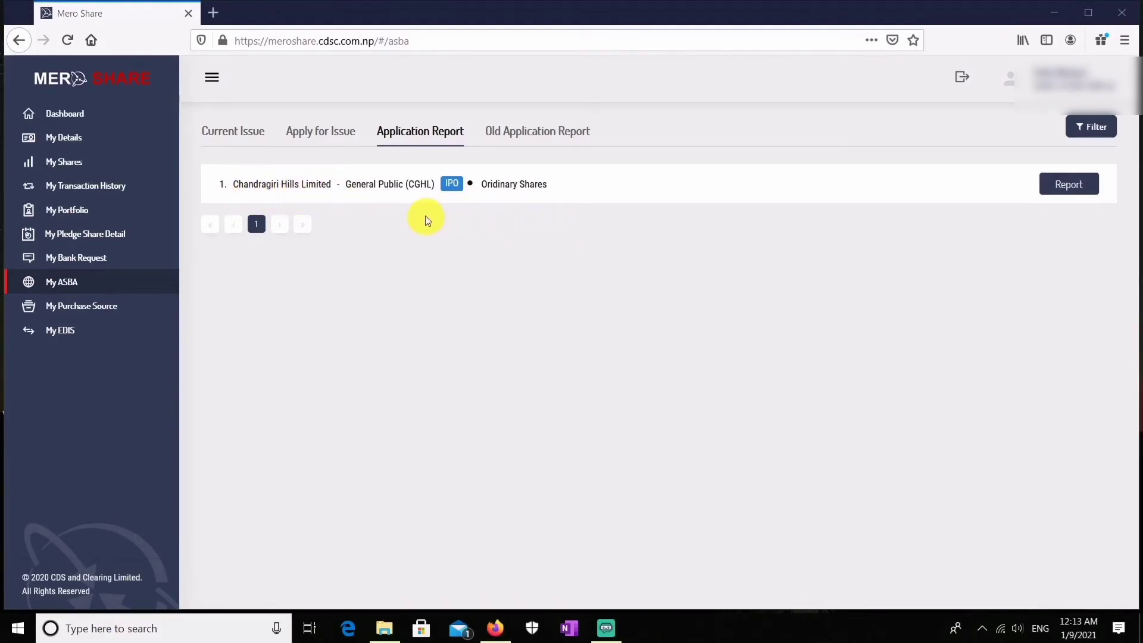
left_click(1057, 183)
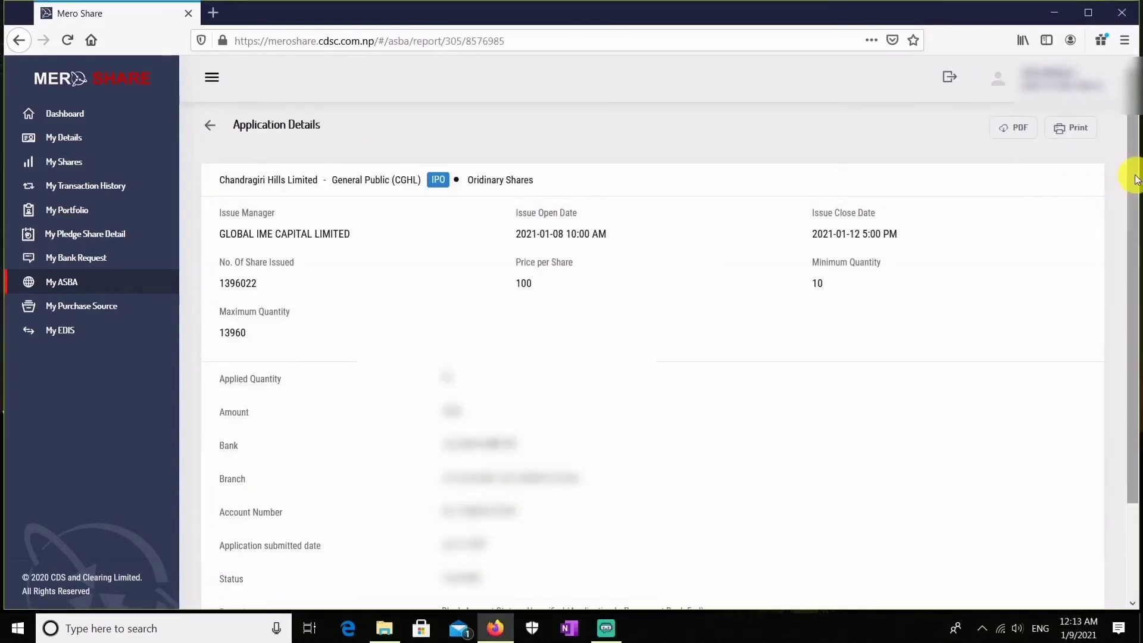
scroll(1136, 179, "down", 2)
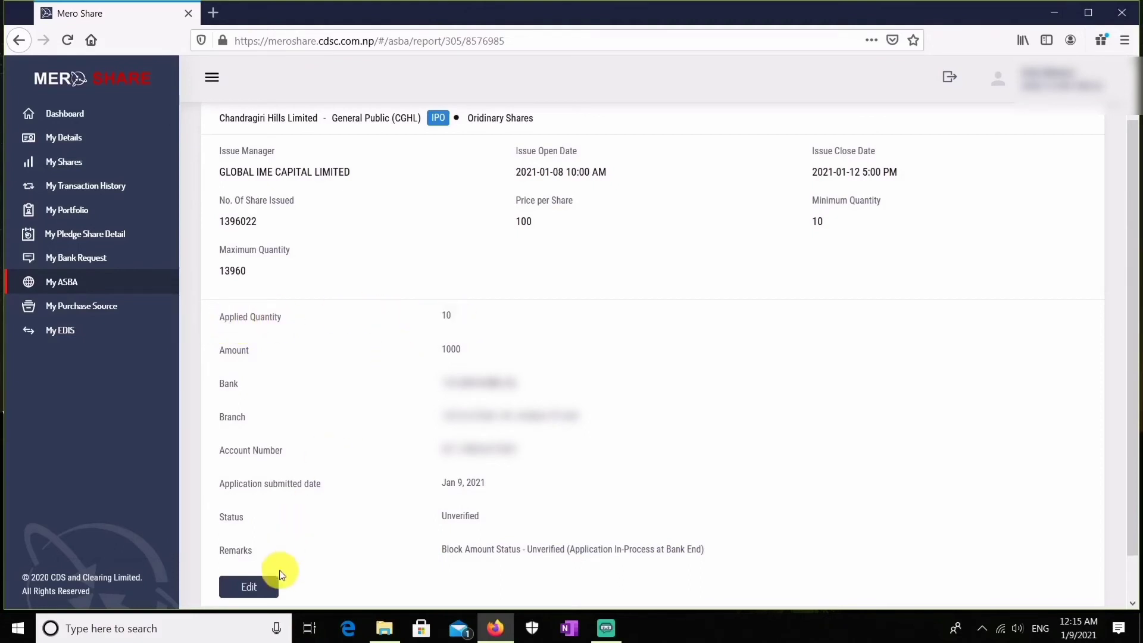
Step: View the edit form of the submitted Chandragiri Hills application and return to its report without changing anything
left_click(249, 586)
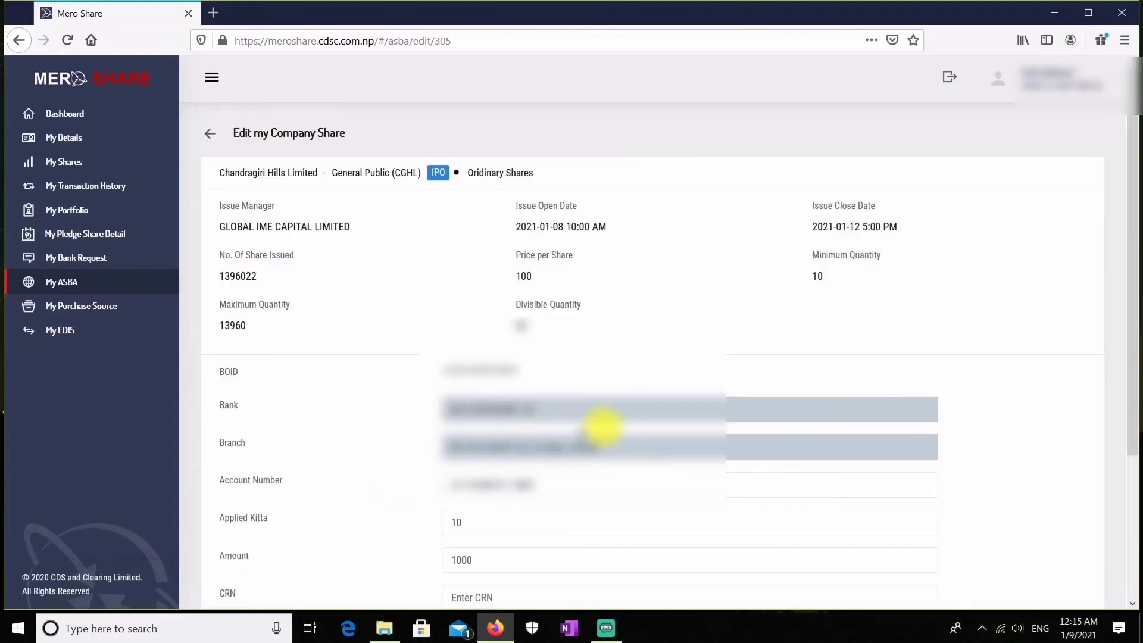
left_click_drag(1135, 235, 1136, 249)
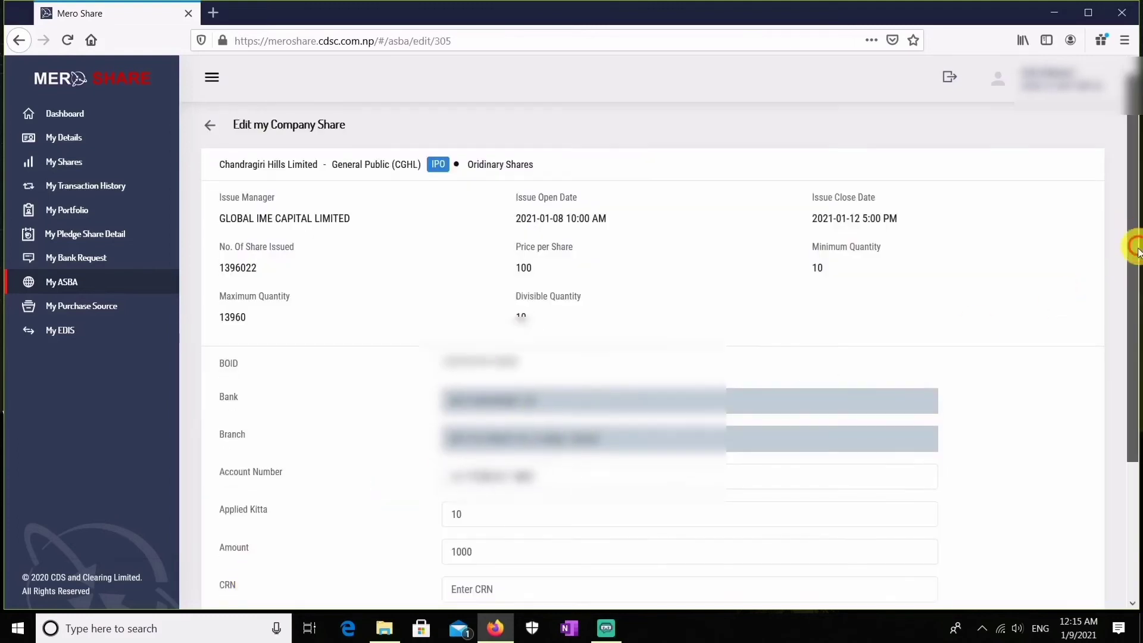
key("alt+Left")
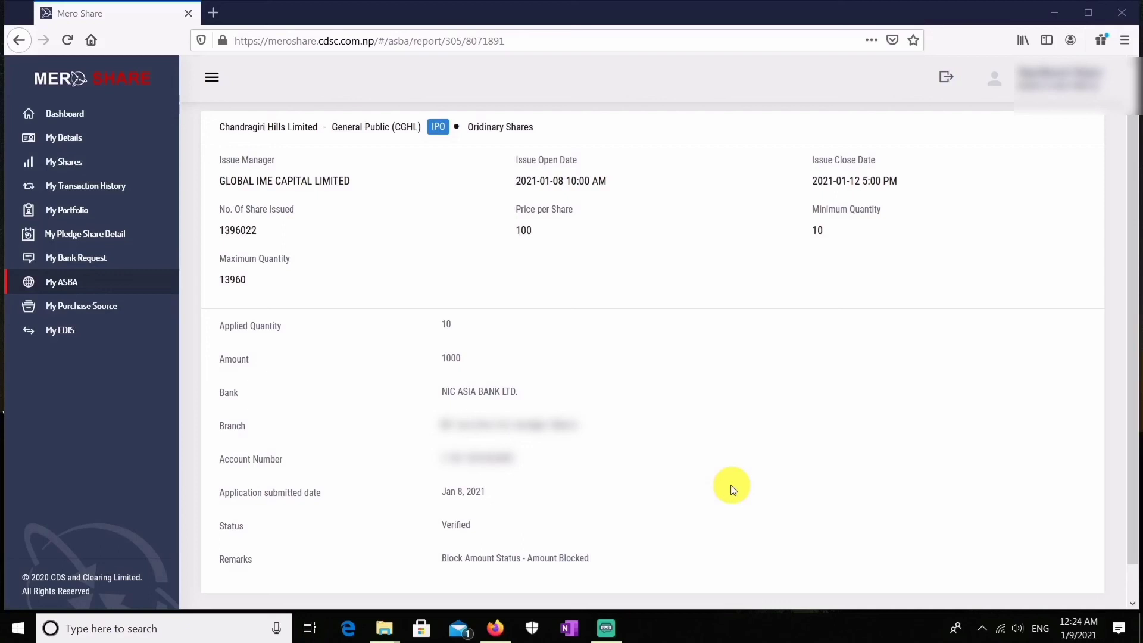
Step: Return to the dashboard and open the form for changing the transaction PIN in the account profile
left_click(65, 113)
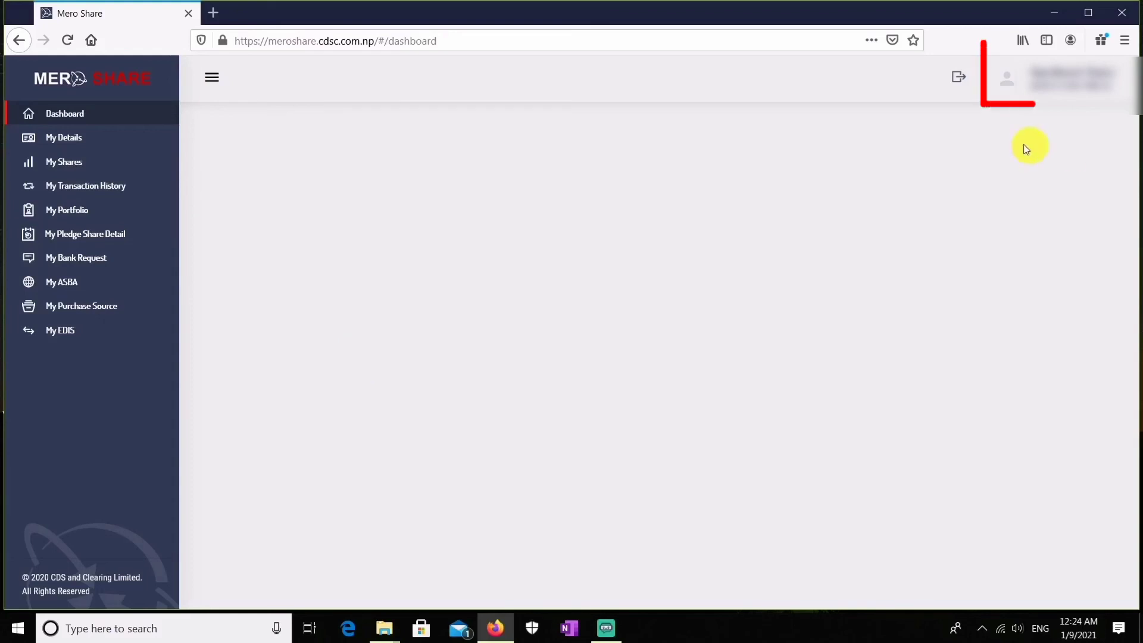
left_click(1007, 80)
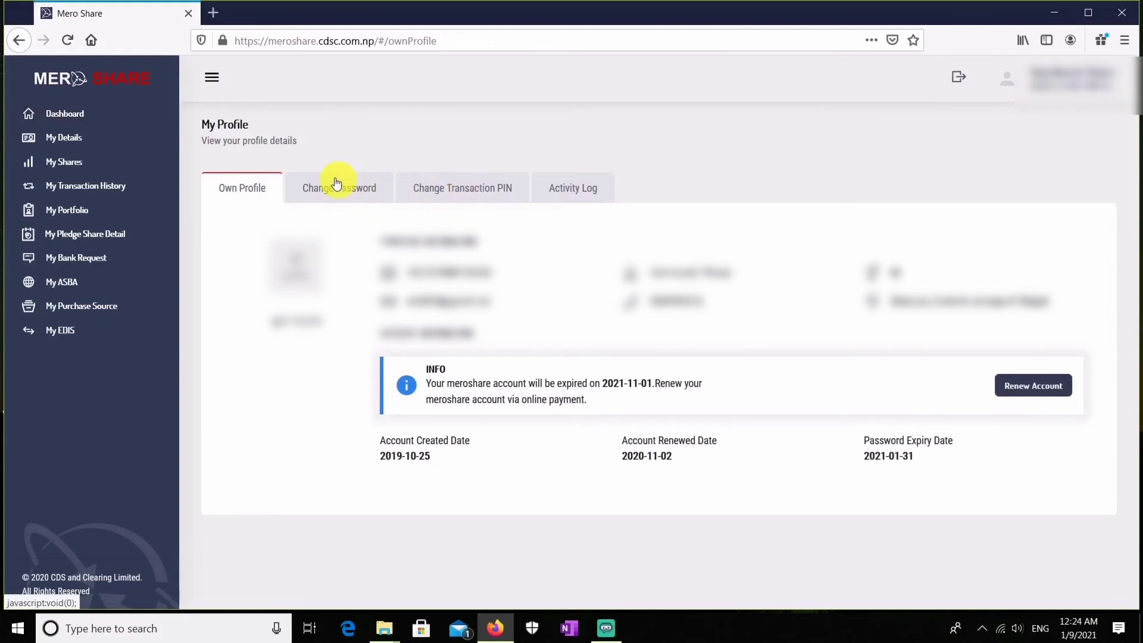
left_click(473, 189)
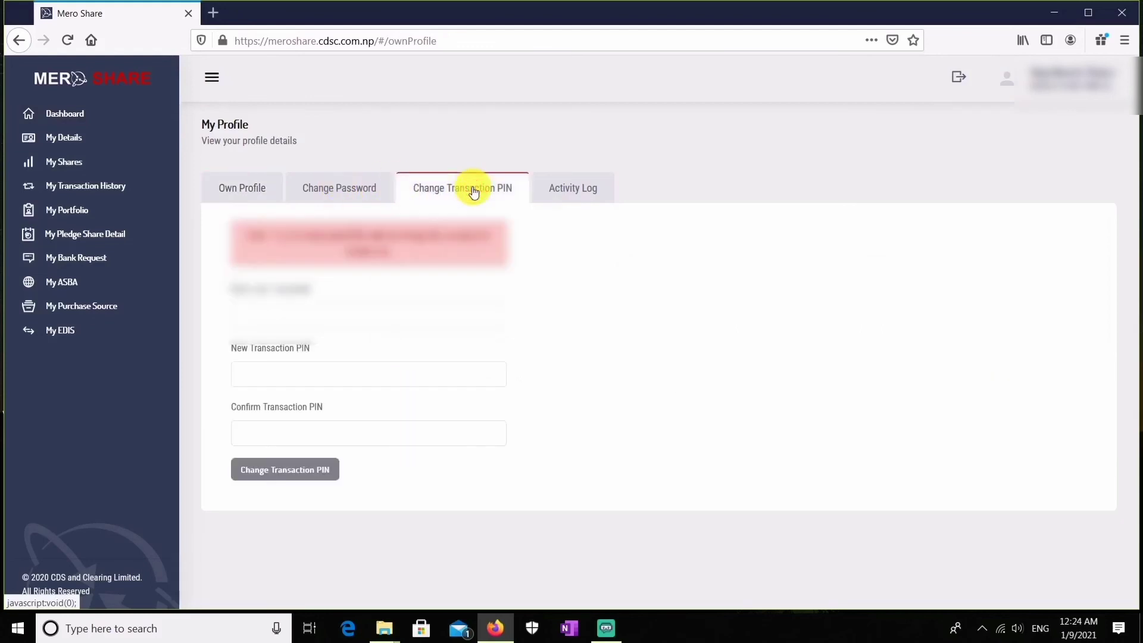